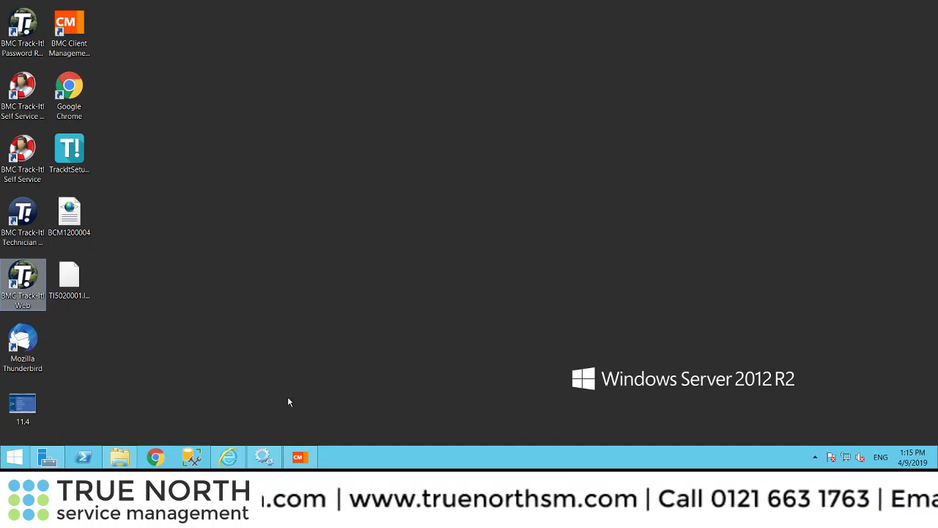
- Switch to the Track-It! browser window and open the License Update page from the product updates configuration
click(228, 458)
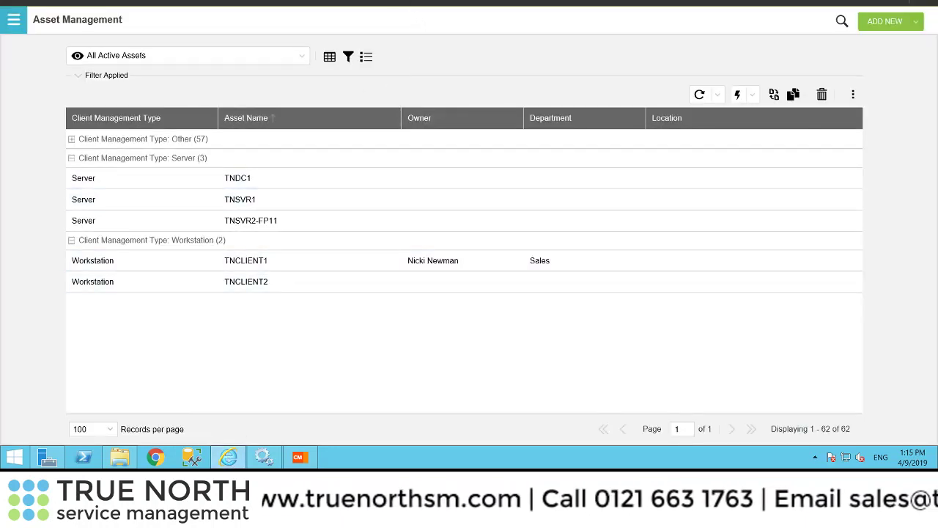
click(15, 25)
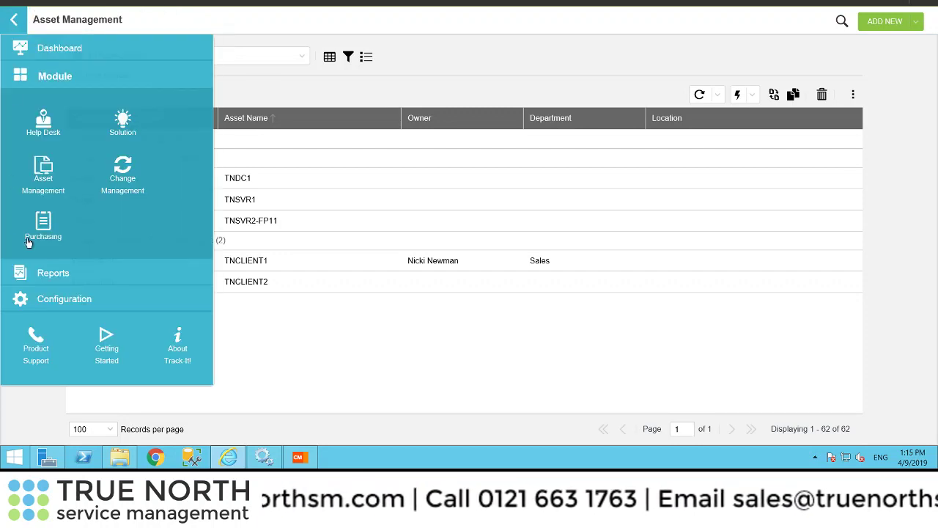
click(62, 300)
scroll(543, 285, down, 1)
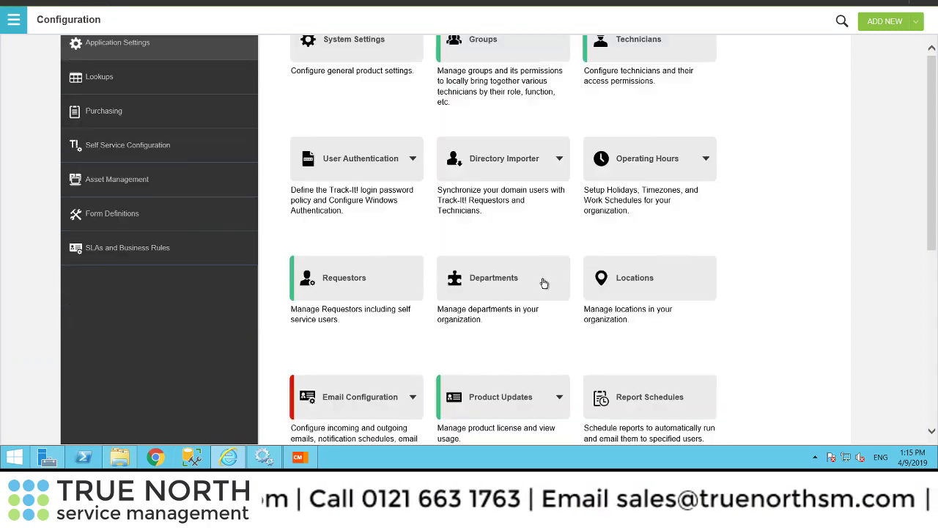
scroll(544, 284, down, 1)
click(547, 336)
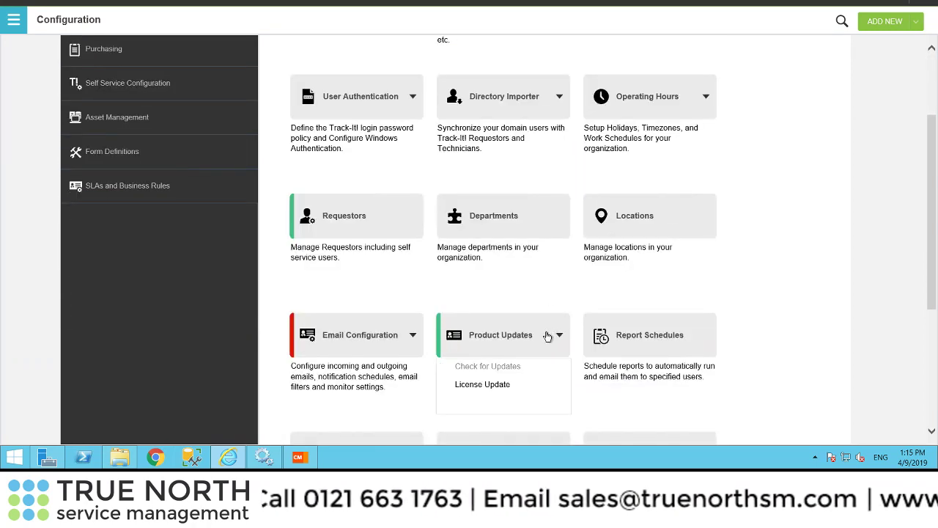
click(497, 386)
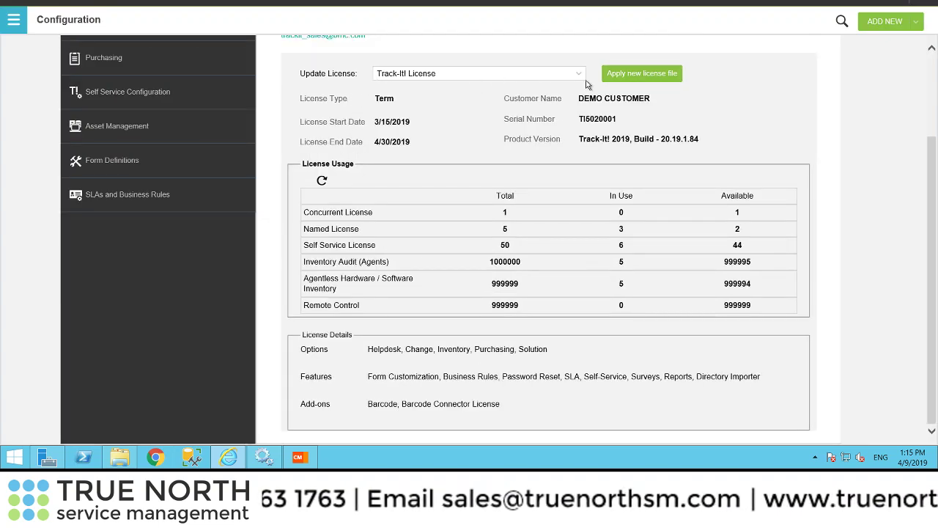
- Upload TI5020001.licx from the desktop as the new Track-It! license file and dismiss the resulting warning
click(633, 80)
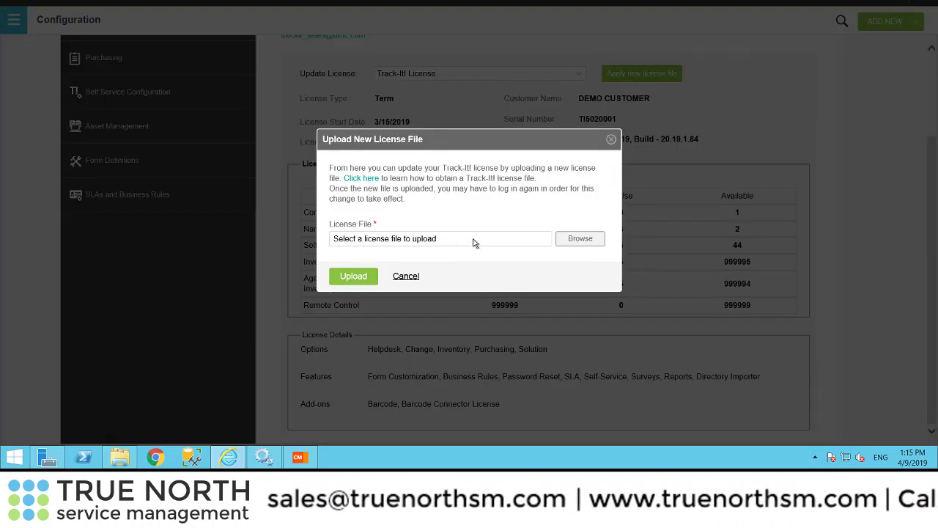
click(584, 245)
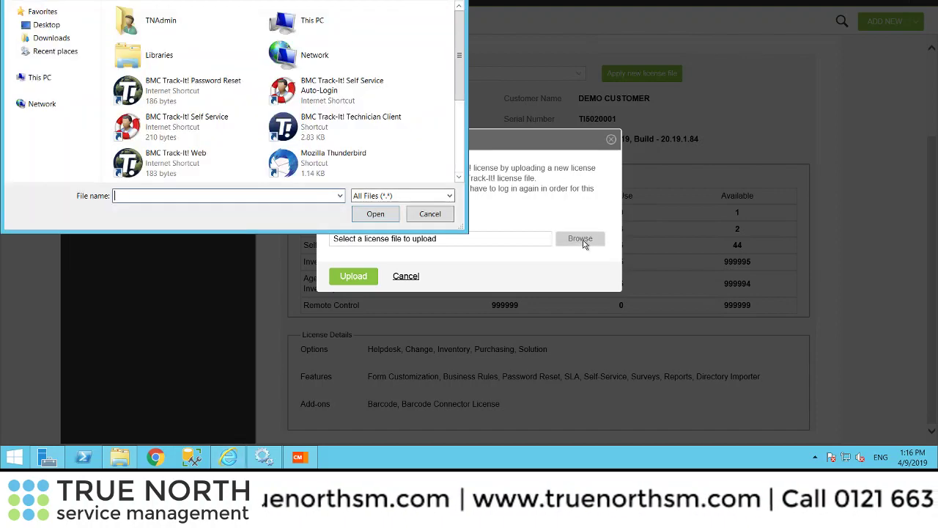
scroll(416, 135, down, 3)
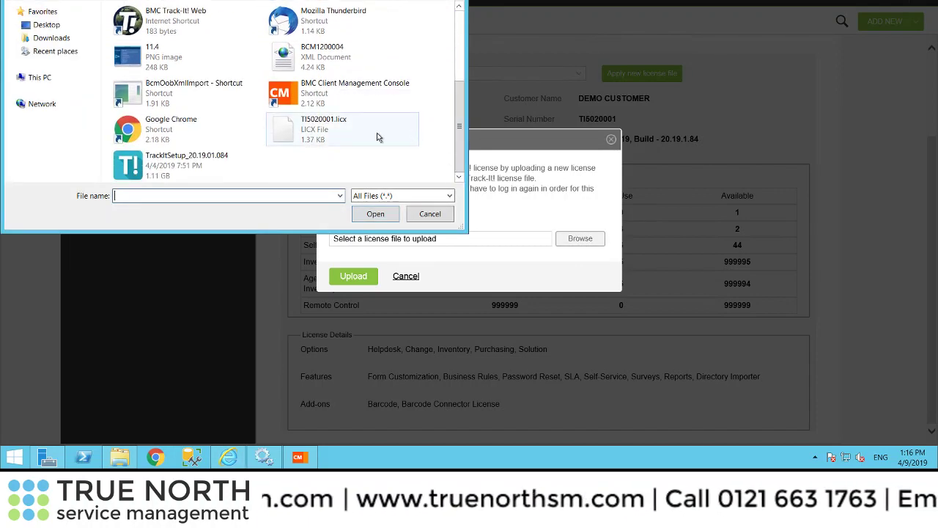
click(307, 149)
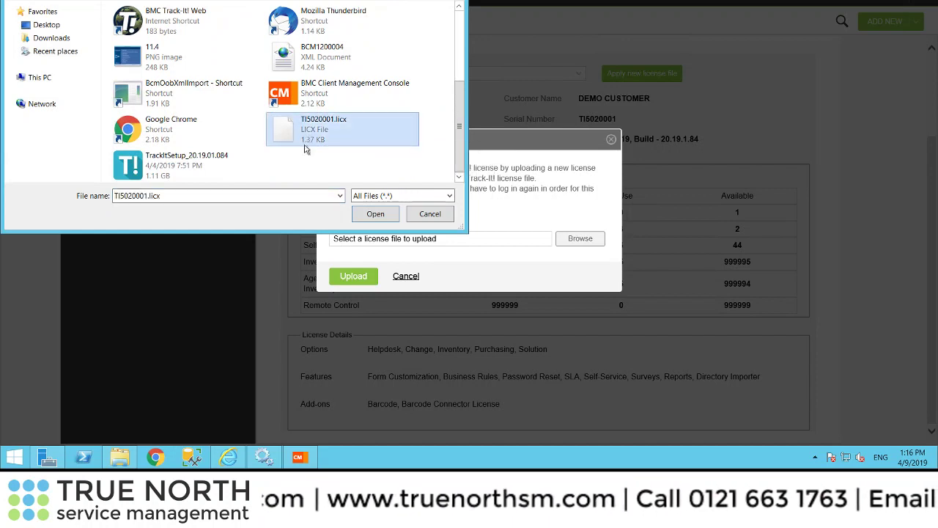
click(386, 215)
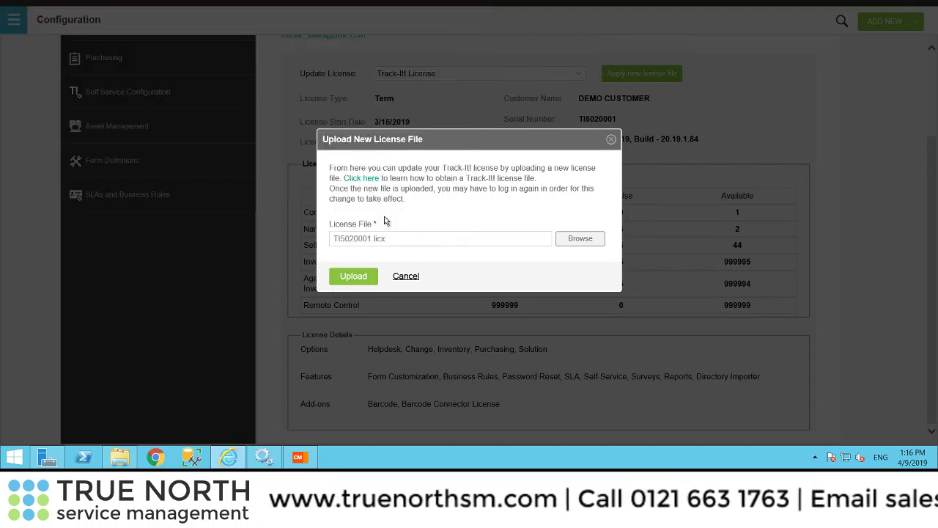
click(353, 283)
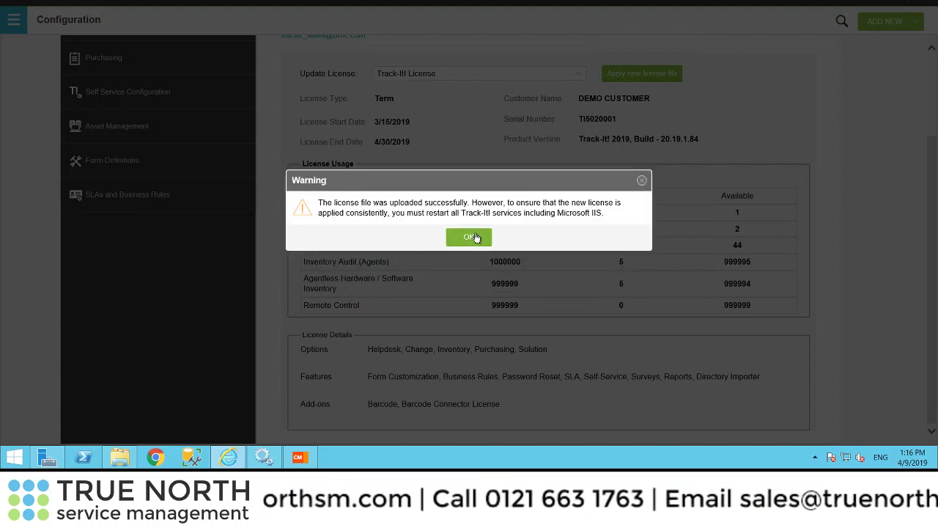
click(470, 239)
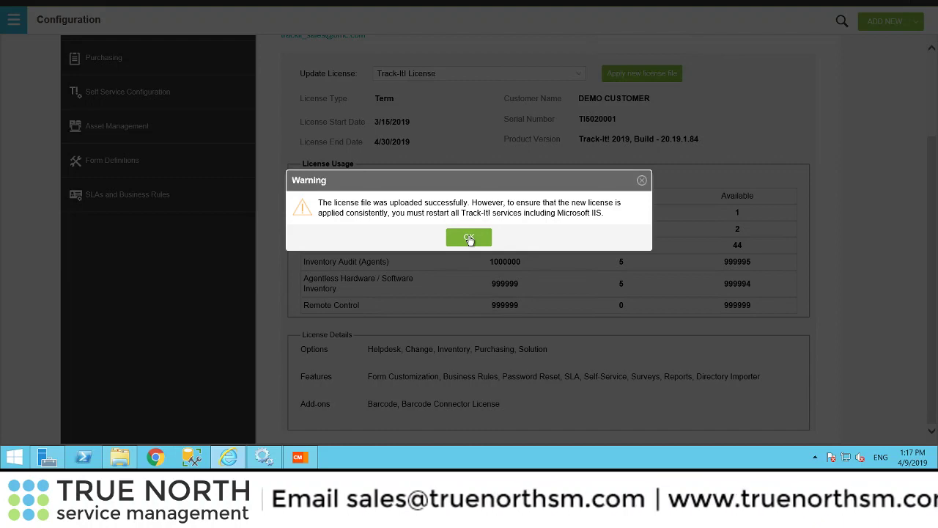
click(469, 238)
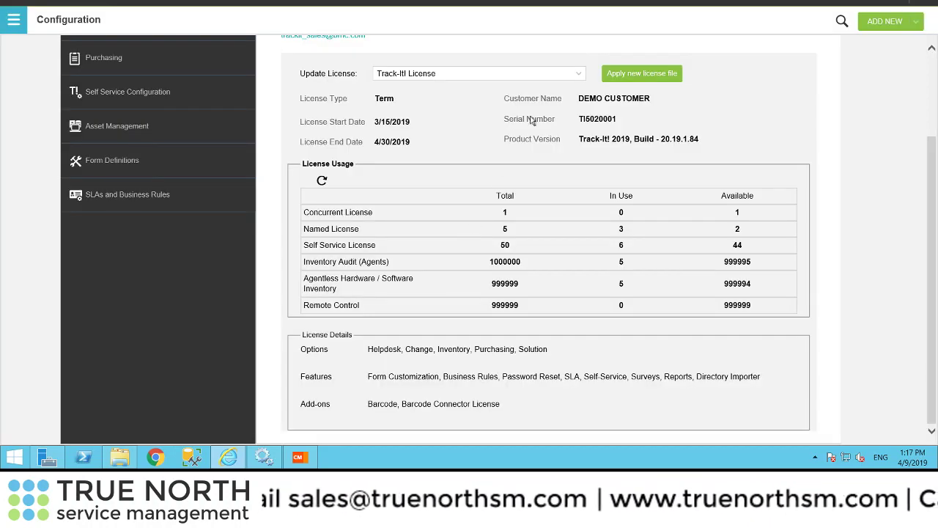
- Select BMC Client Management License as the license to update and close the instructions on how to apply it
click(577, 74)
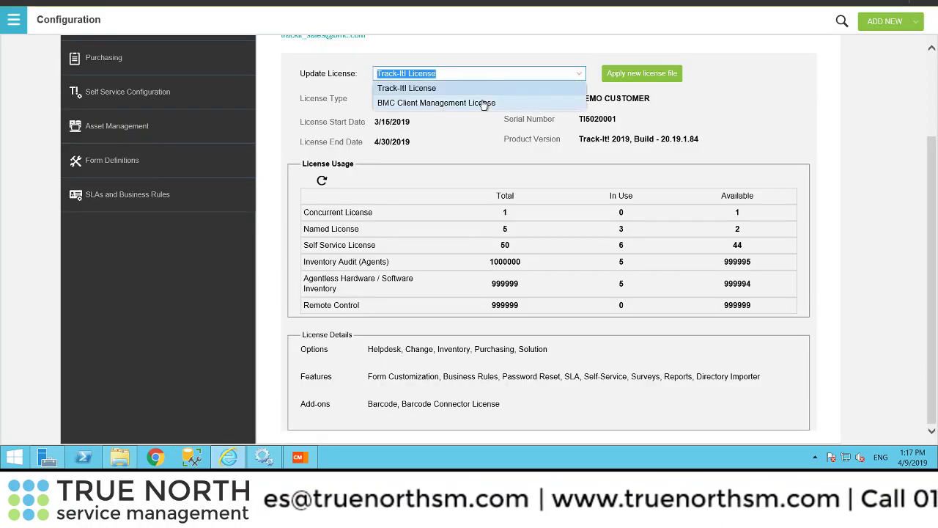
click(484, 103)
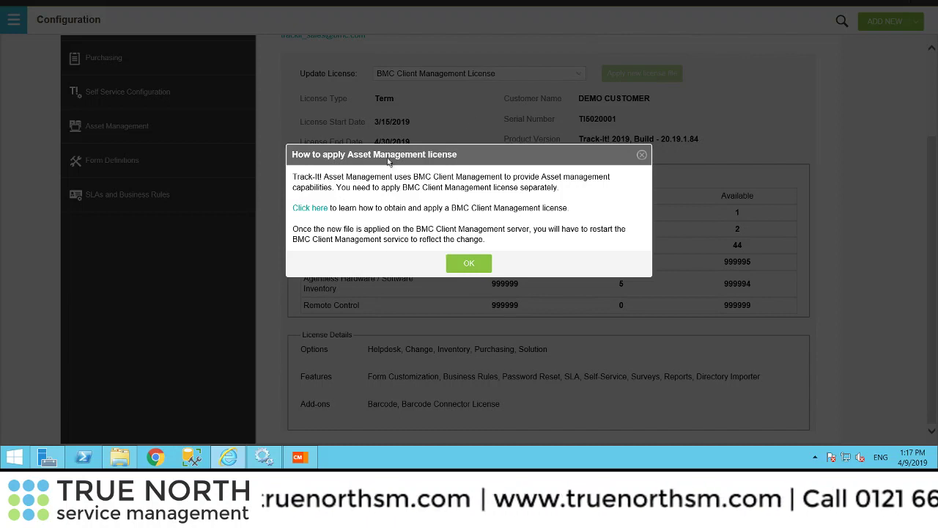
click(469, 264)
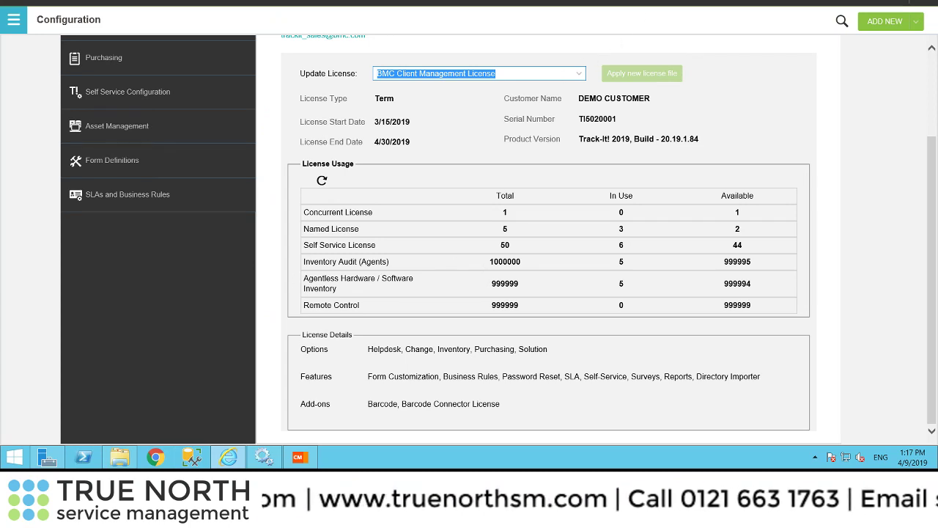
- Switch to the Services window and stop the BMC Client Management Agent service
key(super+d)
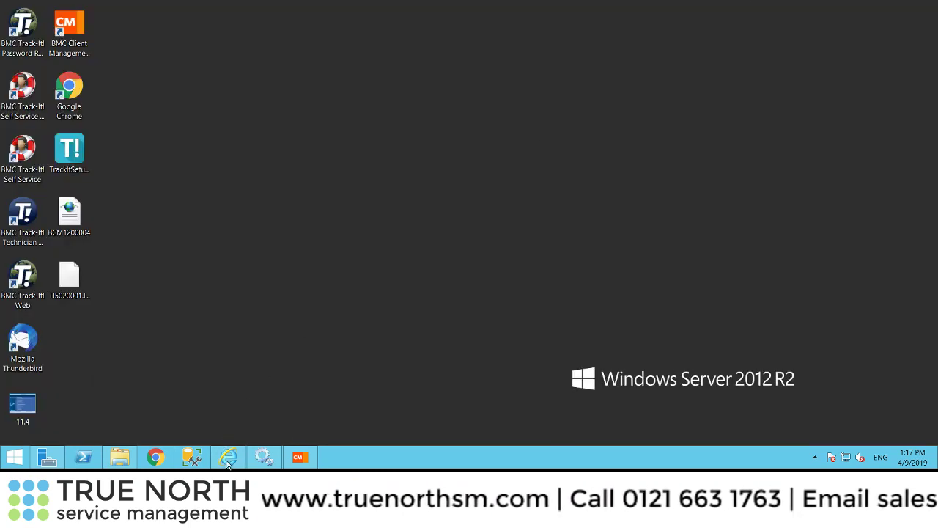
click(263, 457)
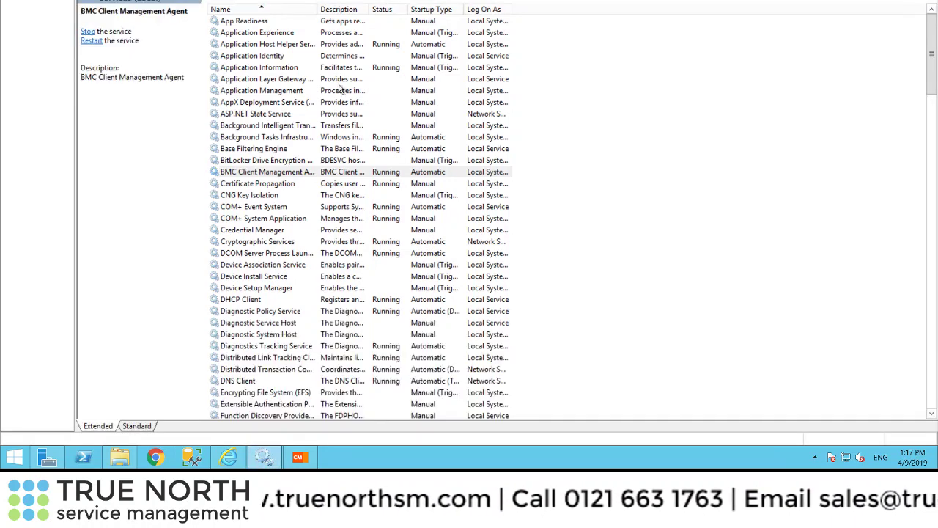
click(265, 173)
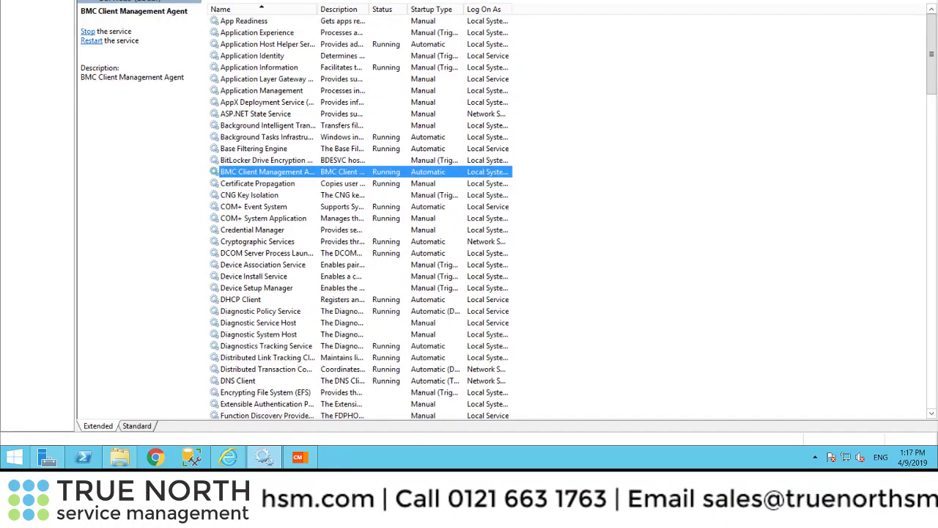
click(88, 31)
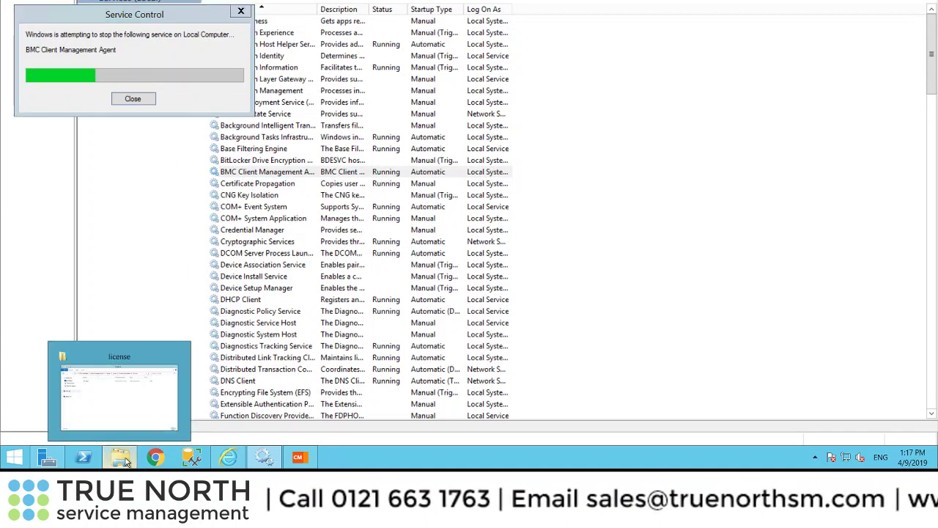
- In the Vision64Database license folder, create a folder named Old and move the host XML file into it
click(125, 459)
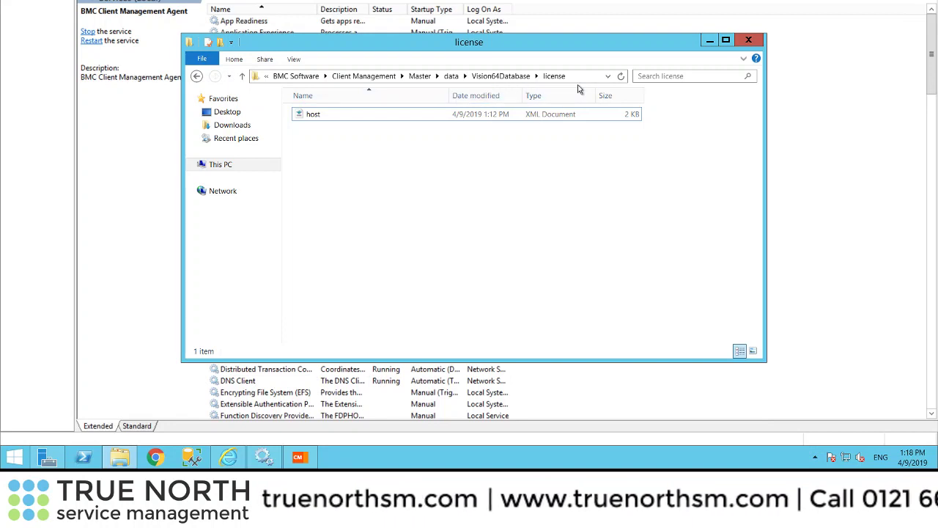
right_click(334, 164)
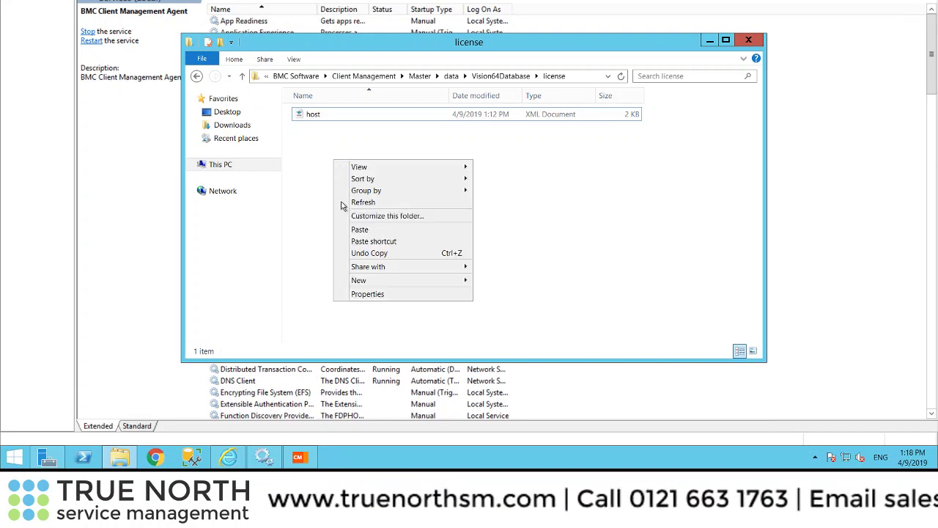
mouse_move(432, 282)
click(496, 282)
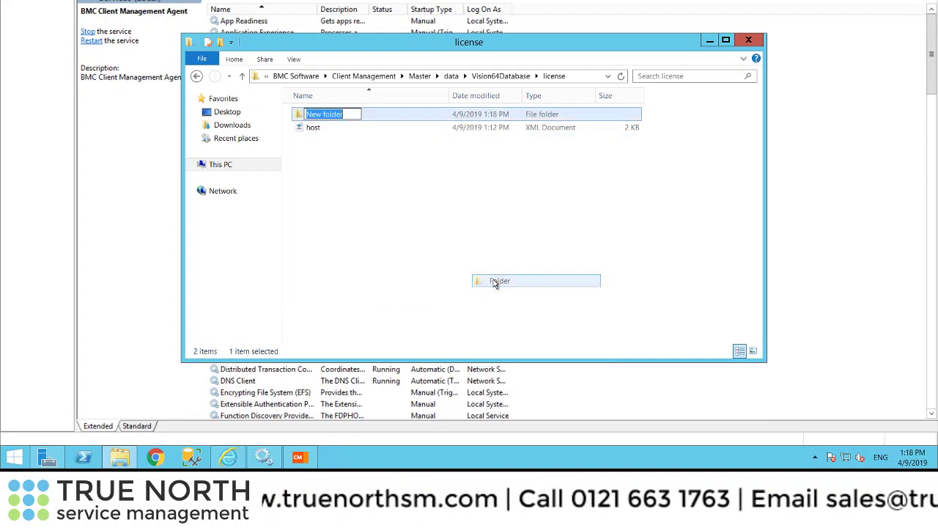
text(Old)
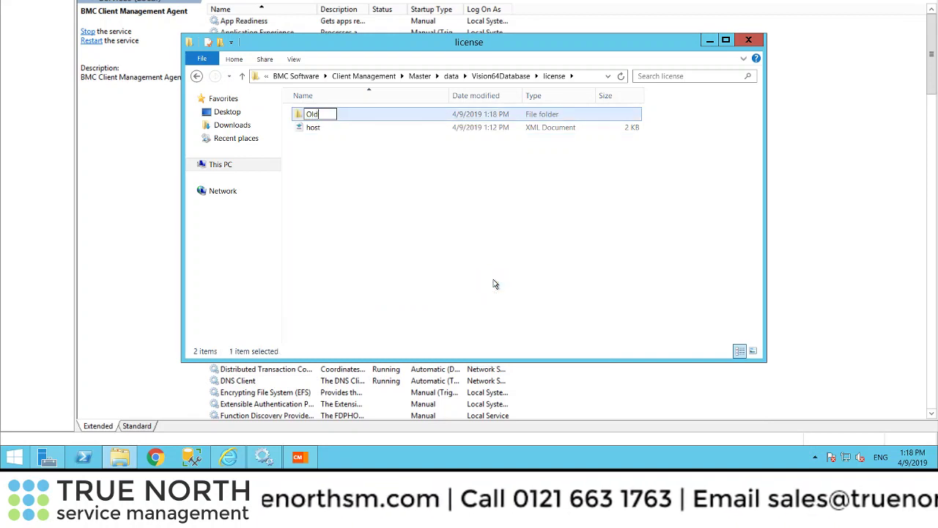
click(379, 228)
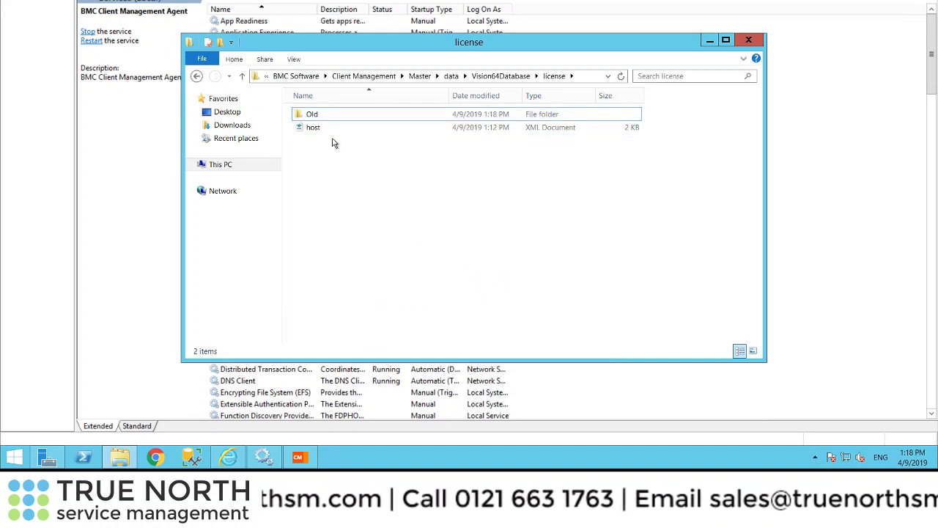
drag(320, 132, 324, 119)
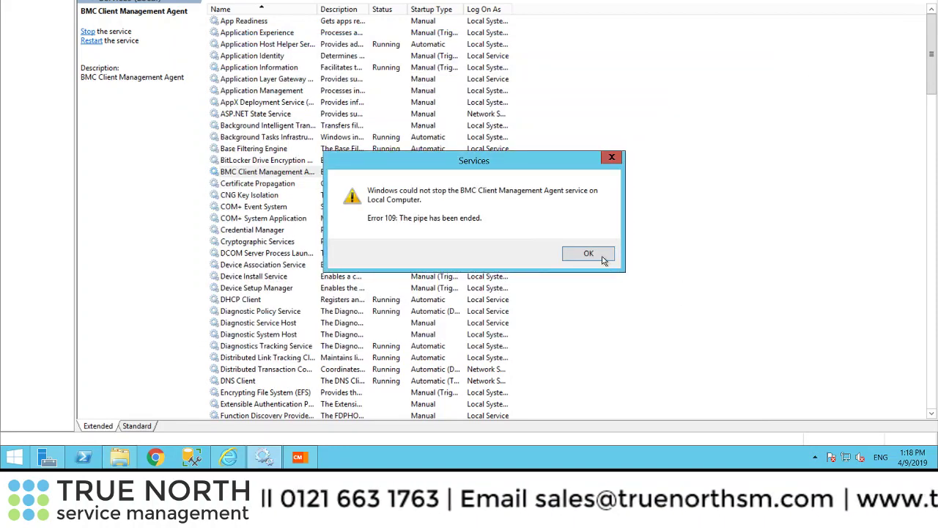
click(588, 253)
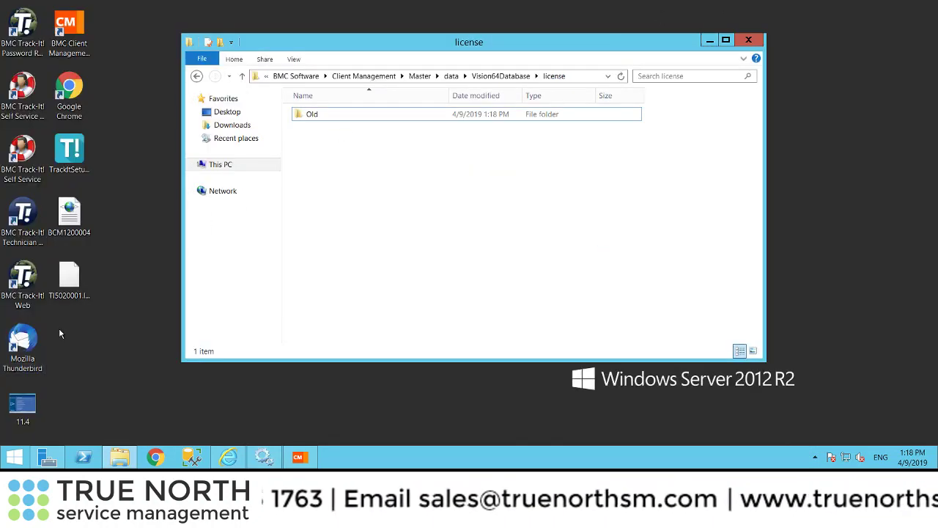
- Copy the BCM1200004 XML license file from the desktop into the Vision64Database license folder
right_click(70, 217)
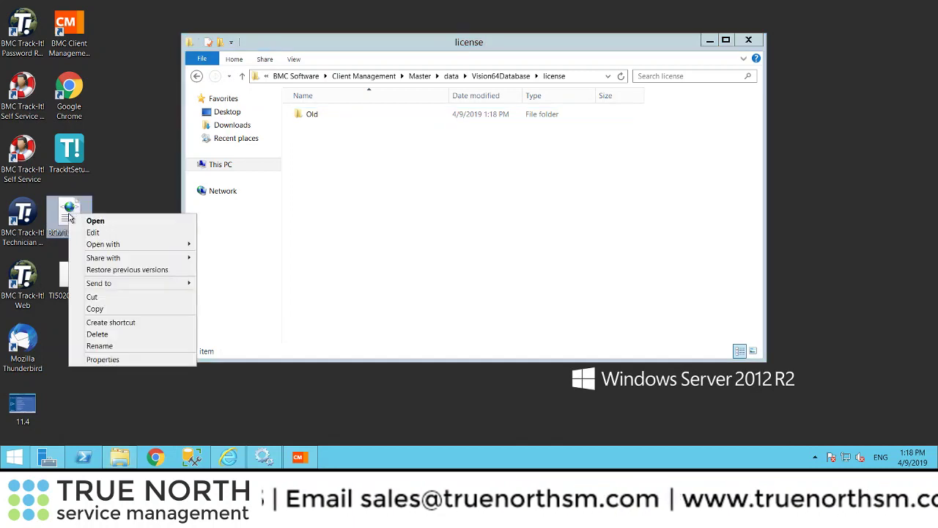
click(110, 309)
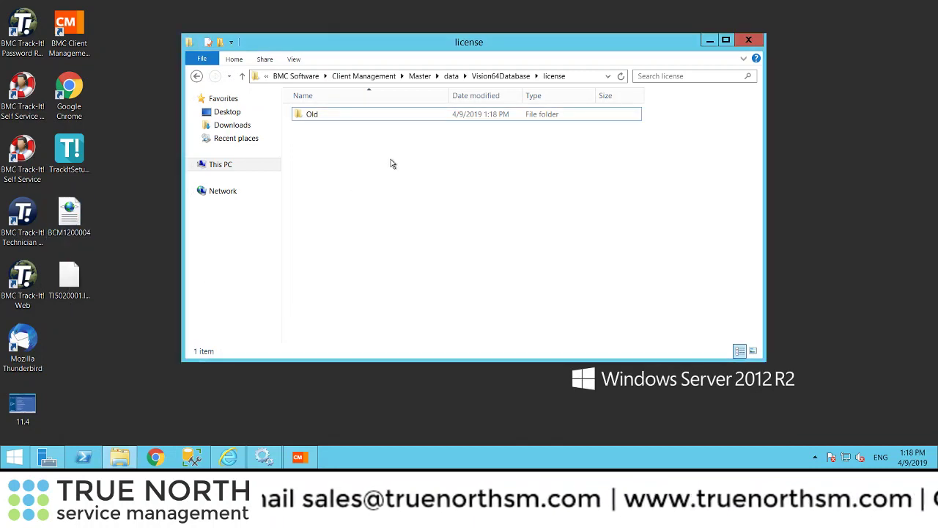
right_click(391, 160)
click(417, 228)
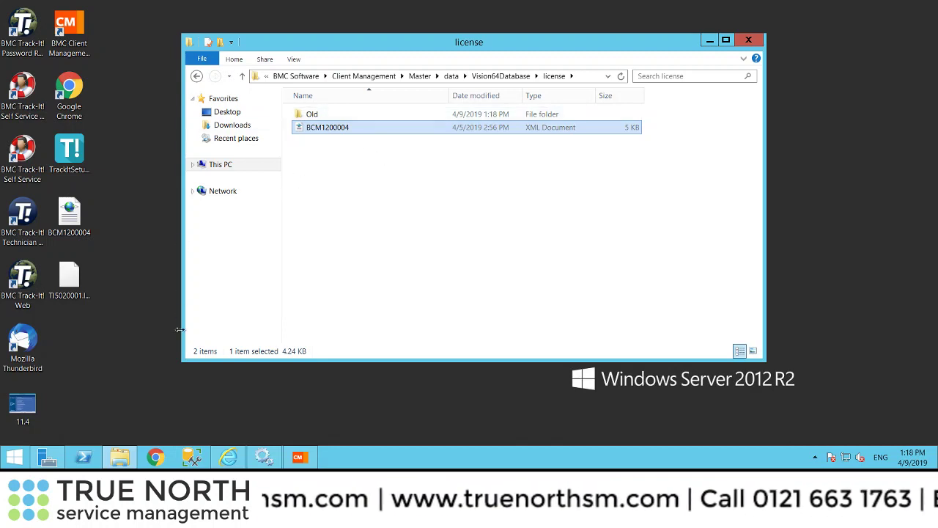
- Start the BMC Client Management Agent service in Services, and refresh the Vision64Database license folder to check that the license file is processed
click(267, 465)
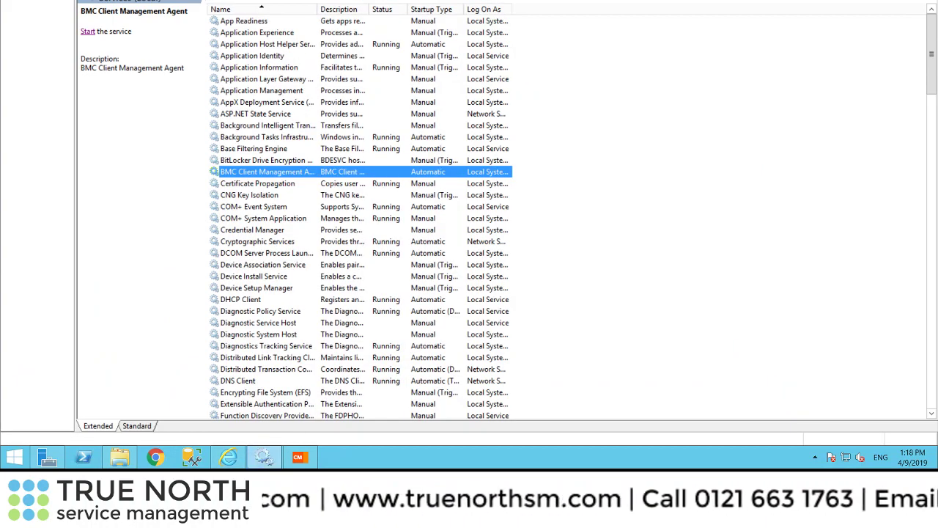
click(88, 31)
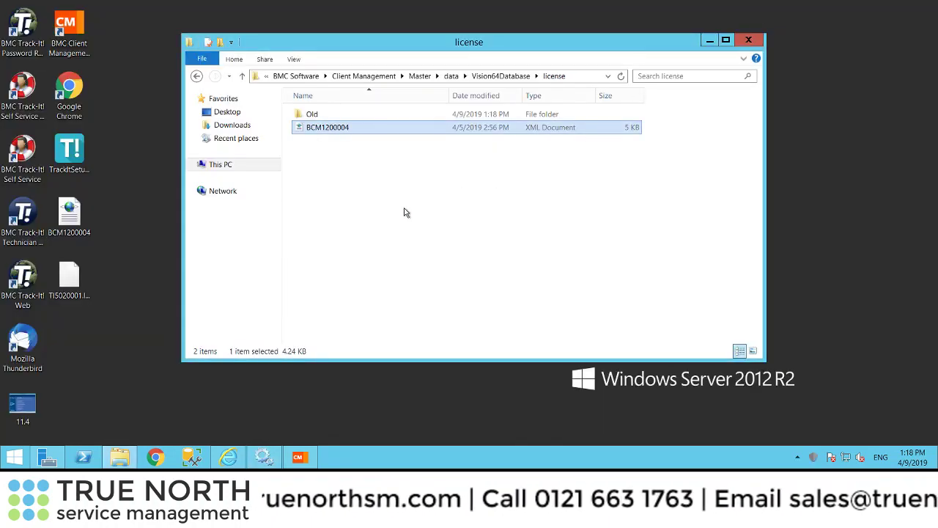
right_click(388, 211)
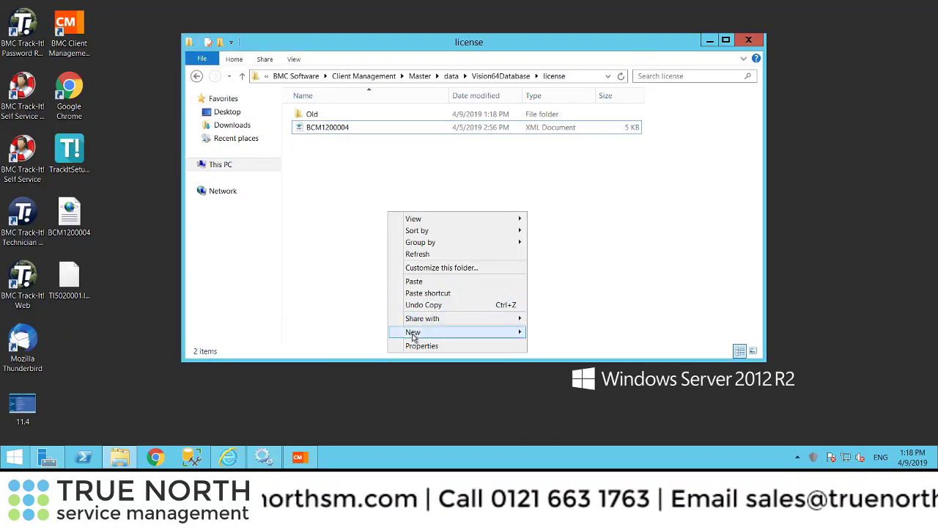
click(425, 254)
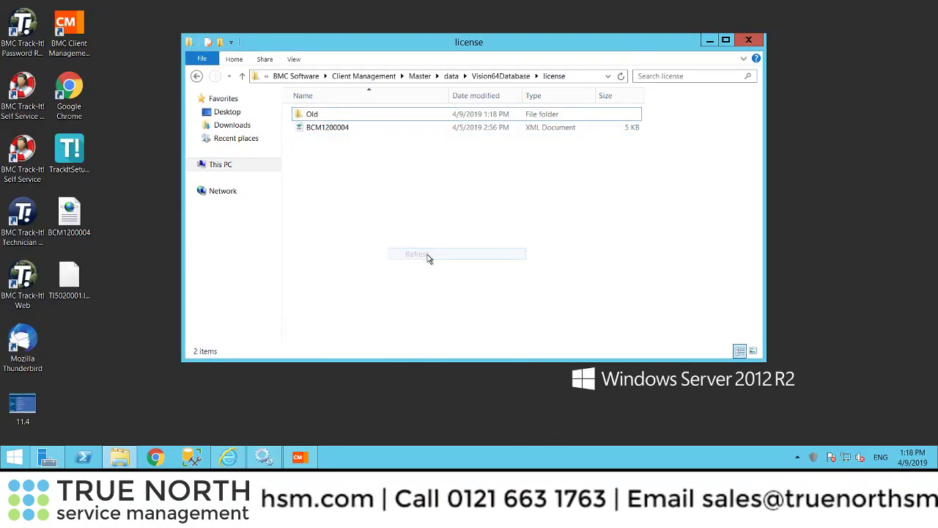
right_click(367, 196)
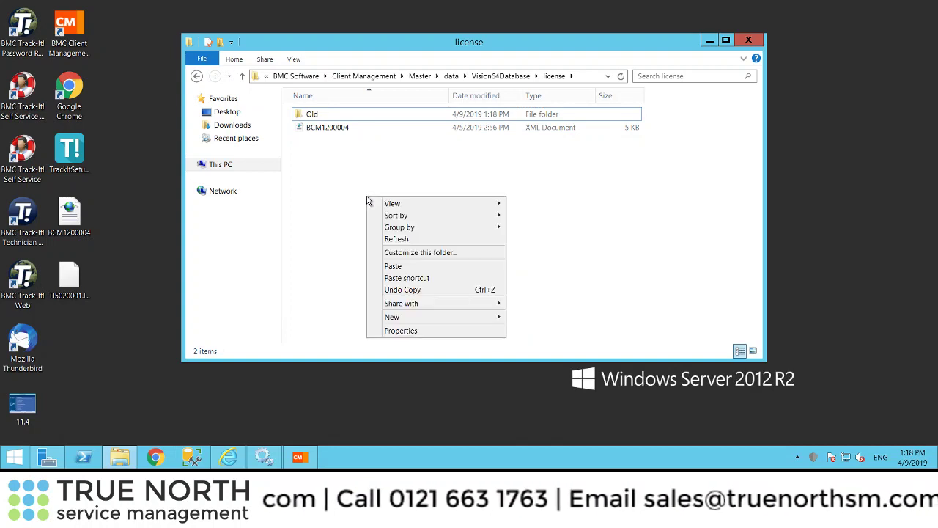
click(397, 240)
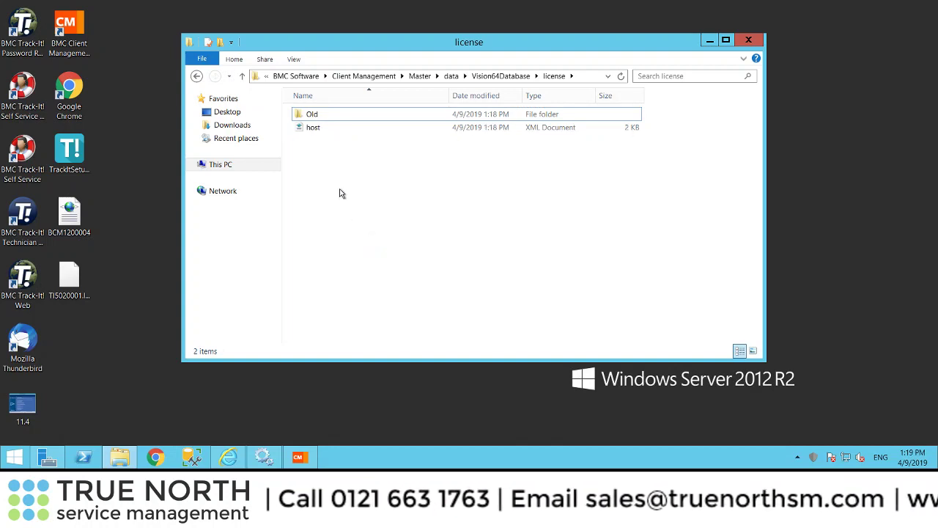
- Switch to the BMC Client Management console and review the module licenses and their expiry dates under Global Settings
click(298, 460)
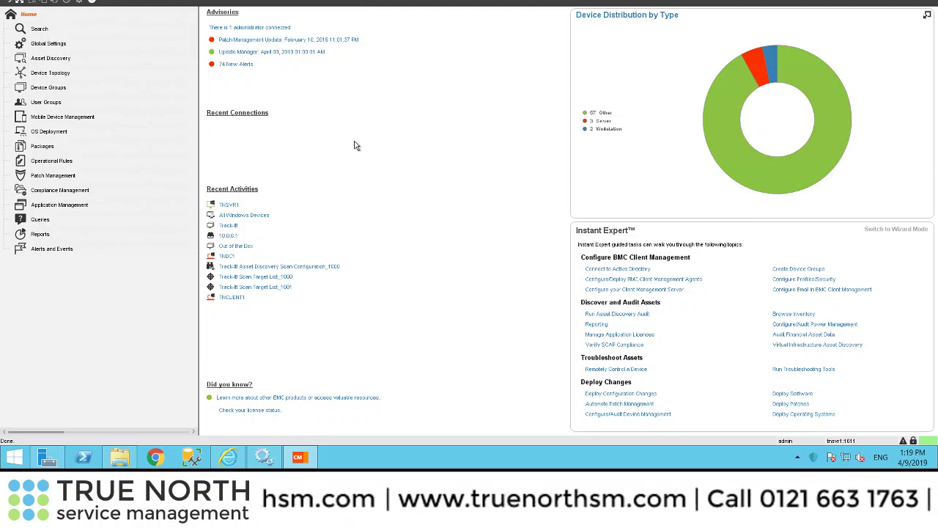
click(49, 43)
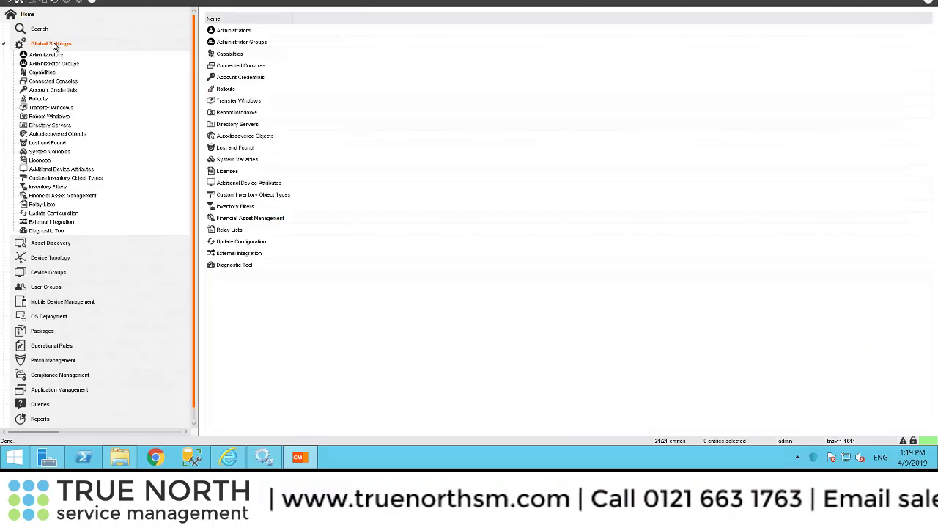
click(41, 160)
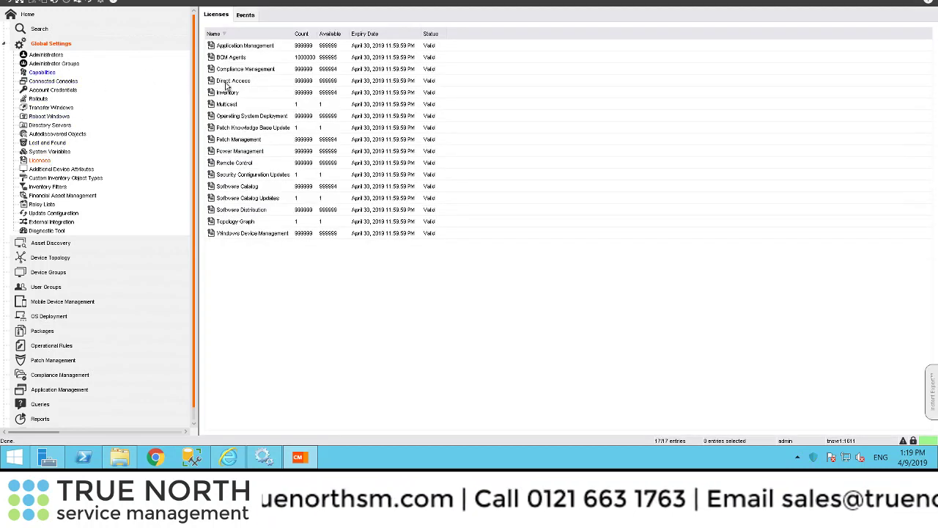
click(243, 59)
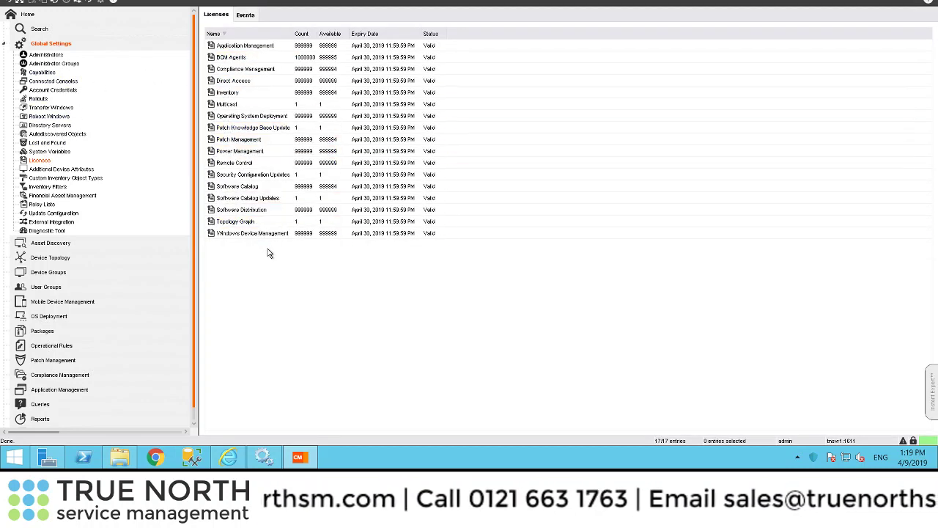
- Import the BCM1200004.xml license file from the desktop into the console's licenses and close the reboot recommendation
click(79, 3)
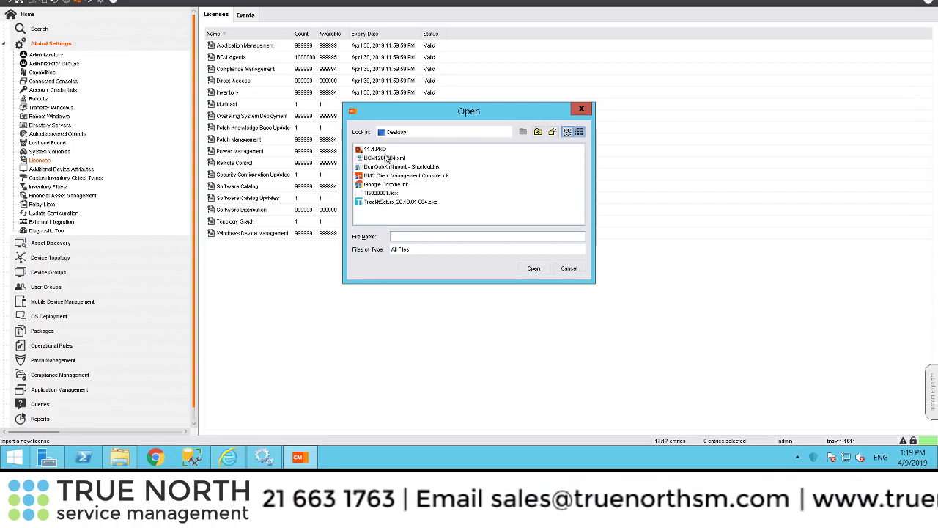
click(385, 158)
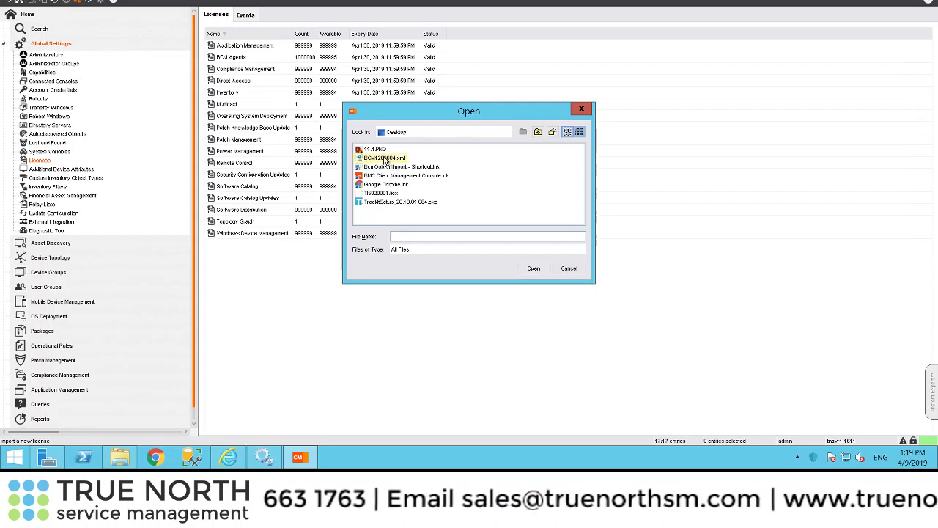
click(534, 269)
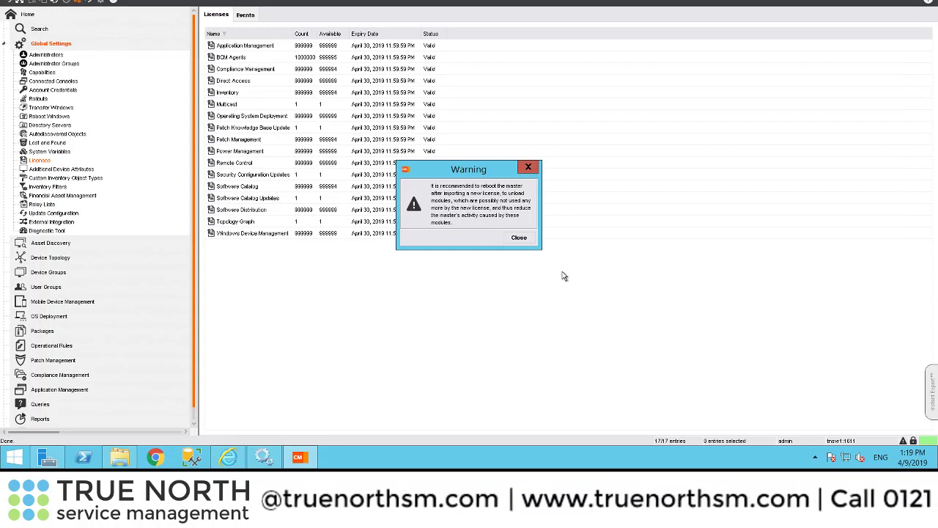
click(518, 237)
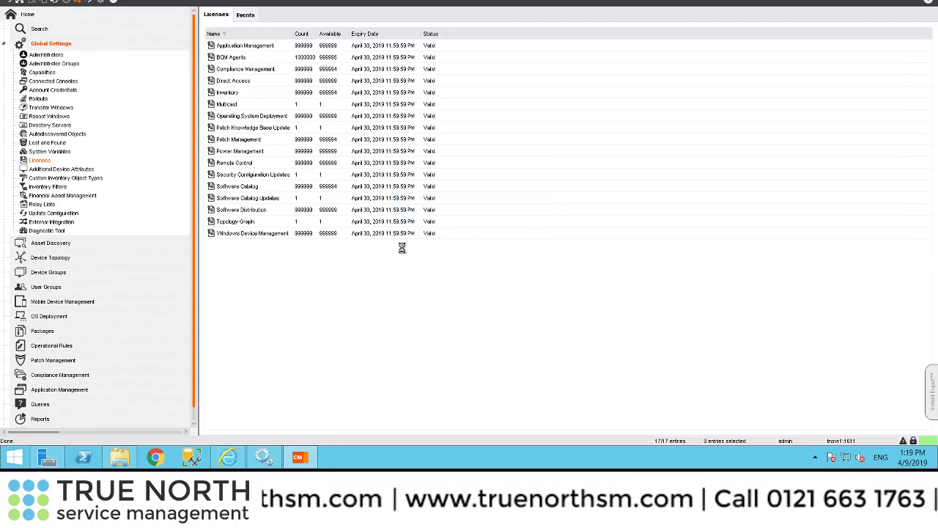